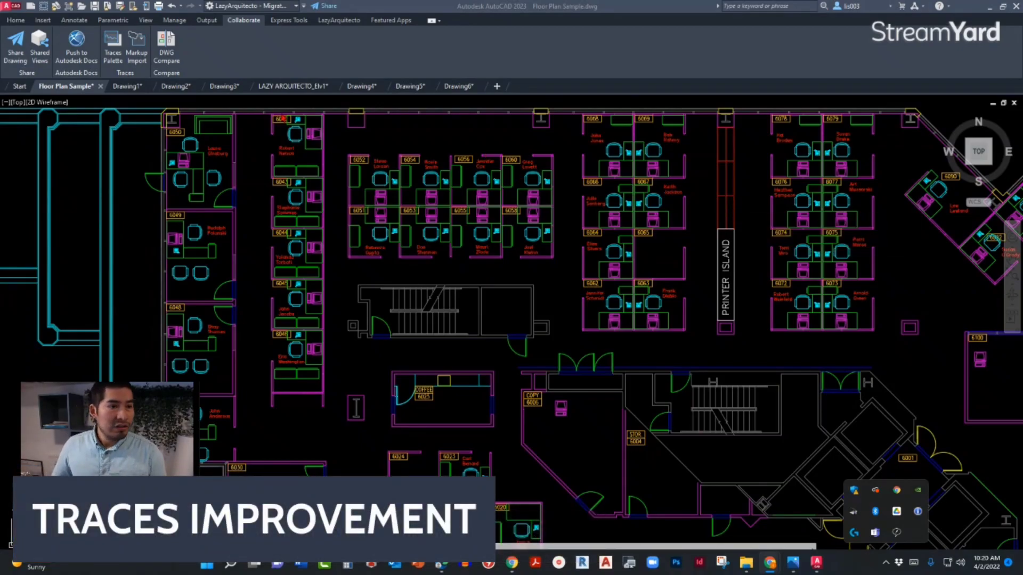
Show the Traces palette listing Trace1, shift it right and down, and create a new trace.
click(249, 153)
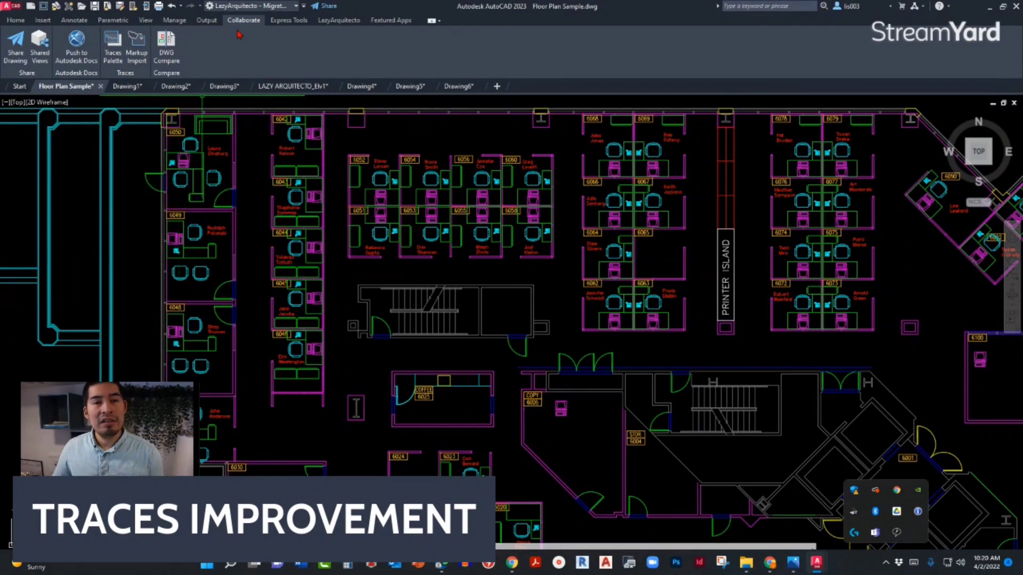
click(113, 53)
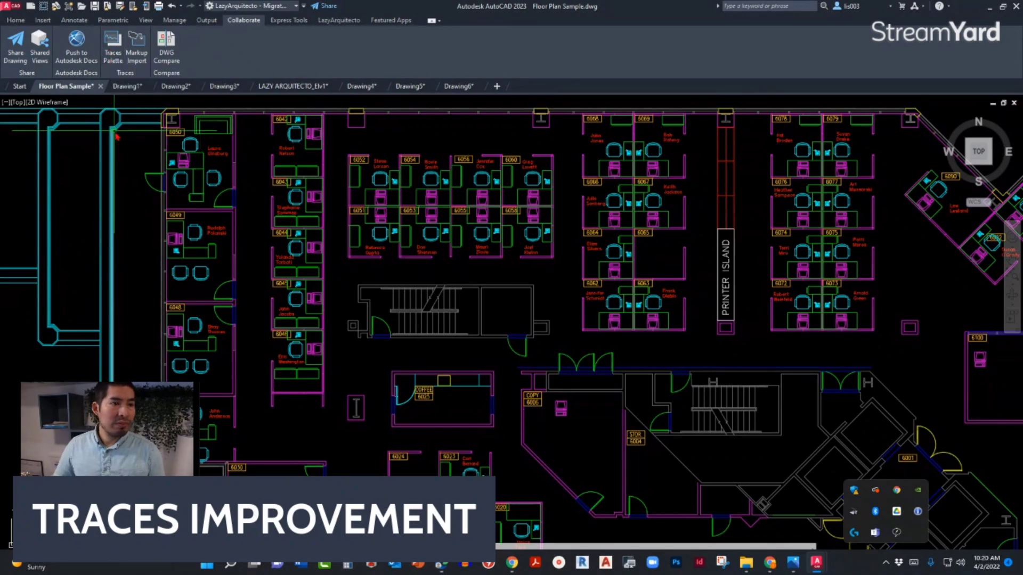
click(117, 53)
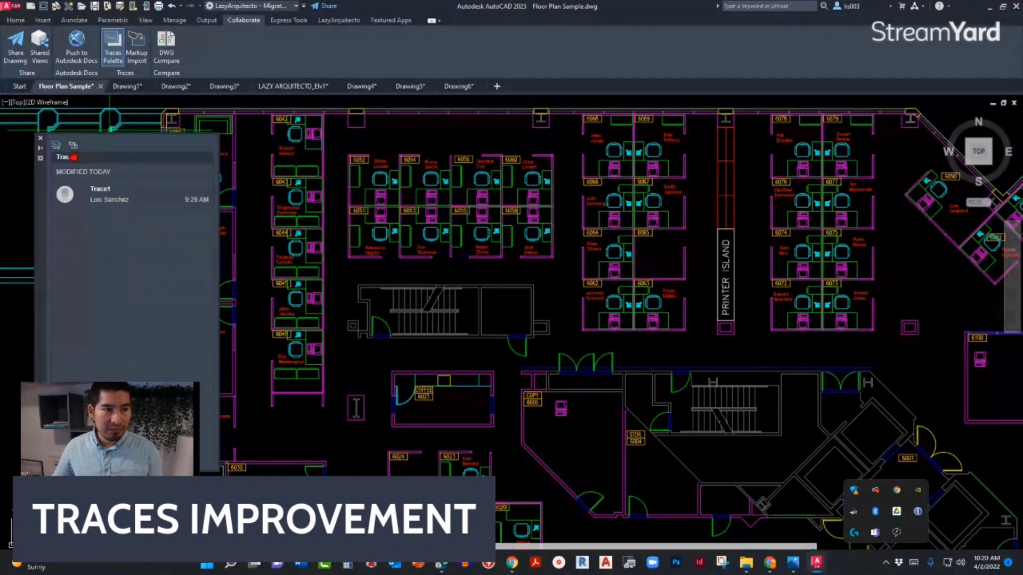
mouse_move(43, 191)
mouse_down()
mouse_move(160, 205)
mouse_move(78, 215)
mouse_up()
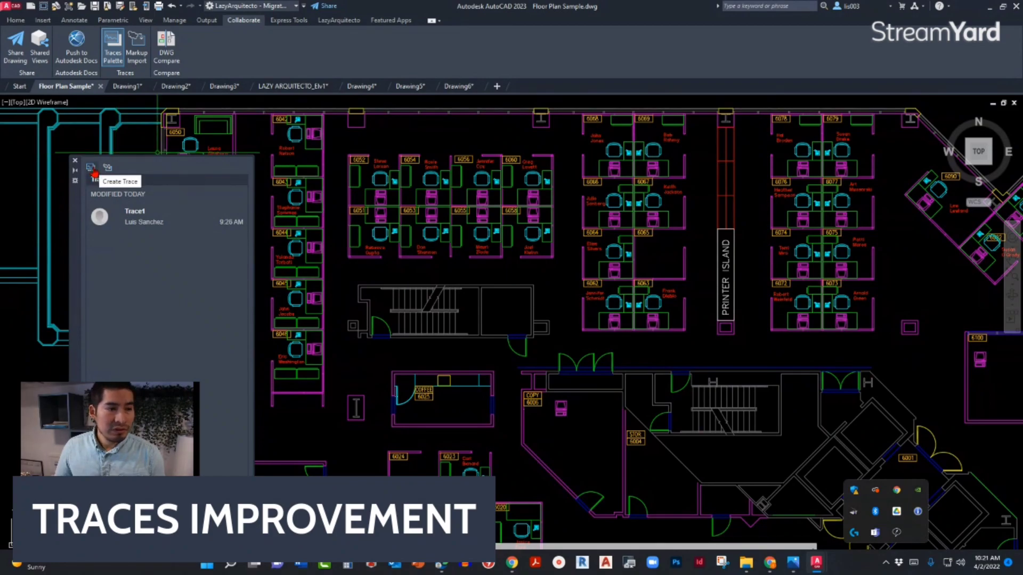
click(91, 169)
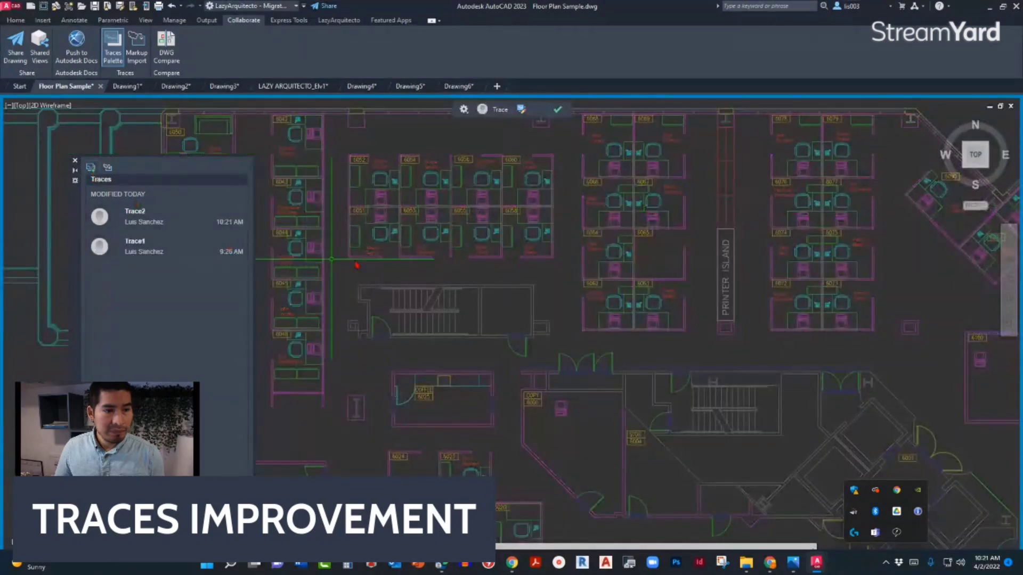
In Trace2, pan the plan to frame the double doors near COPY 6006 and enter REV.
scroll(530, 329, down, 3)
scroll(634, 348, up, 4)
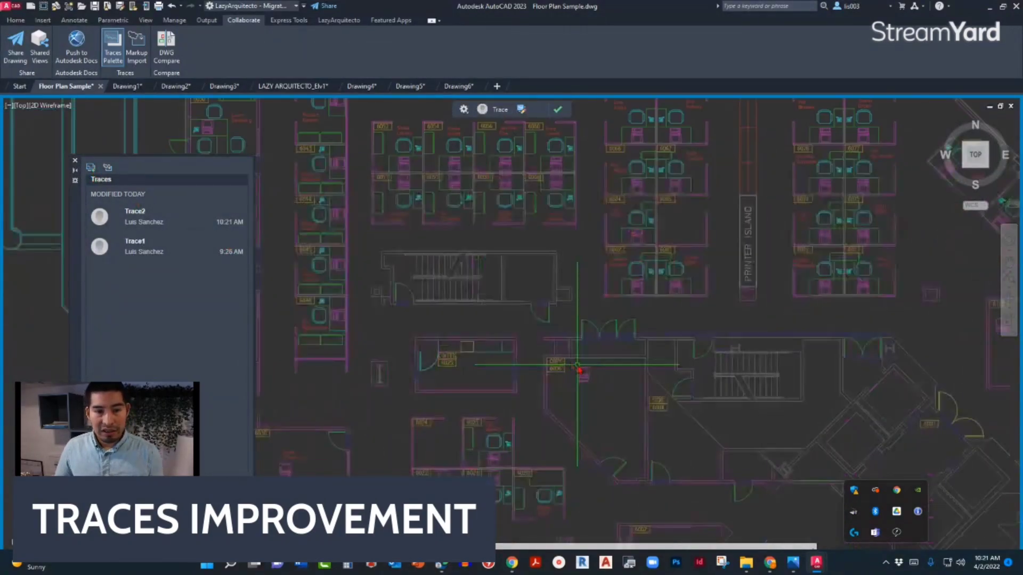
middle_drag(634, 348, 543, 353)
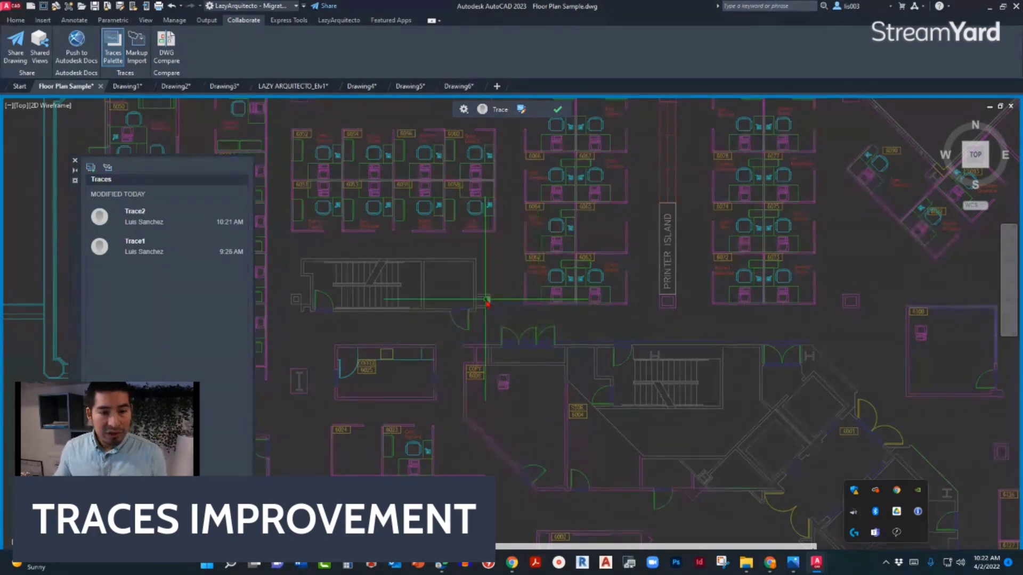
middle_drag(486, 301, 521, 314)
text(REV)
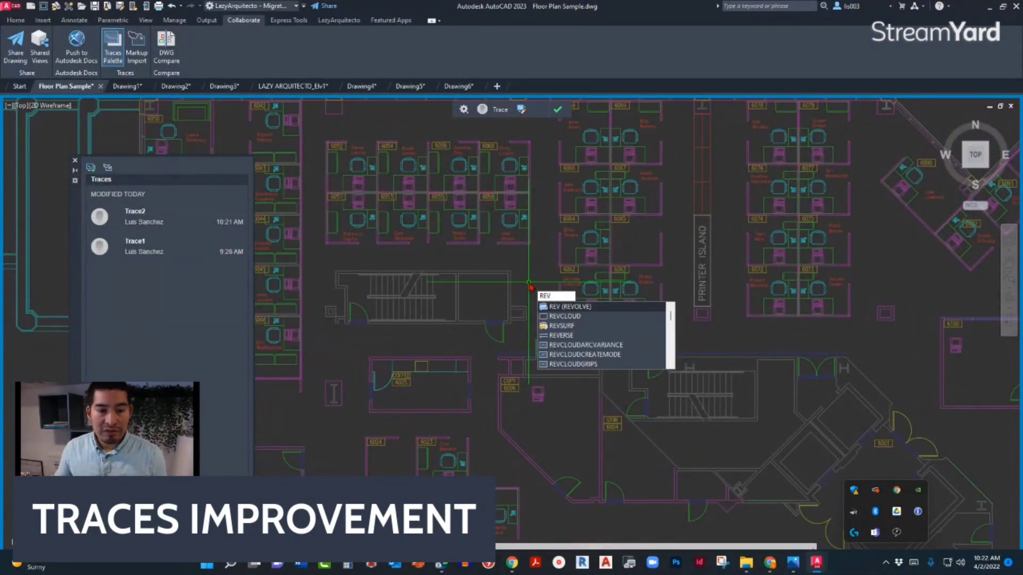
Start the REVCLOUD command and frame the double doors beside COPY 6006.
click(569, 317)
scroll(574, 326, up, 6)
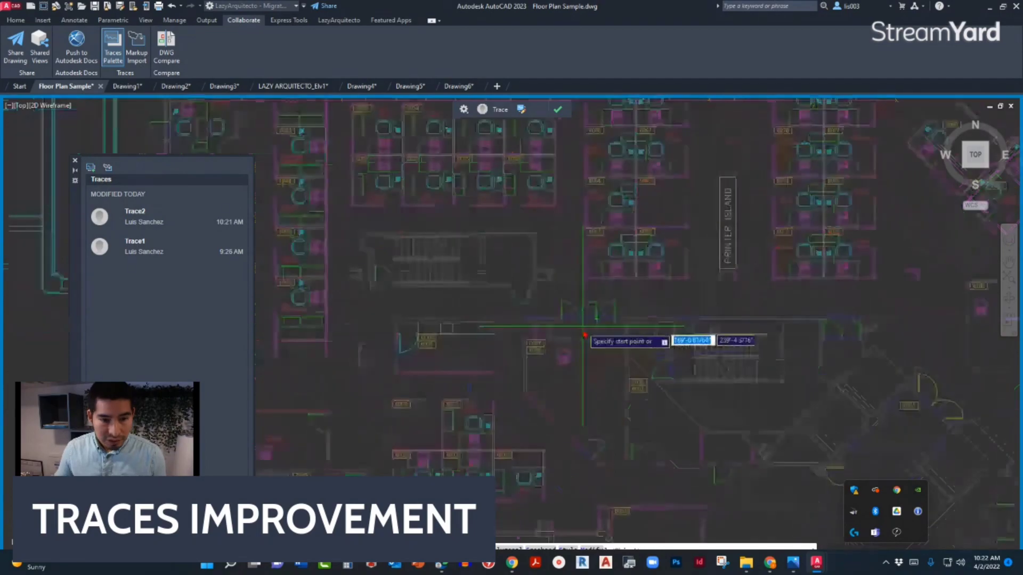
scroll(586, 267, up, 3)
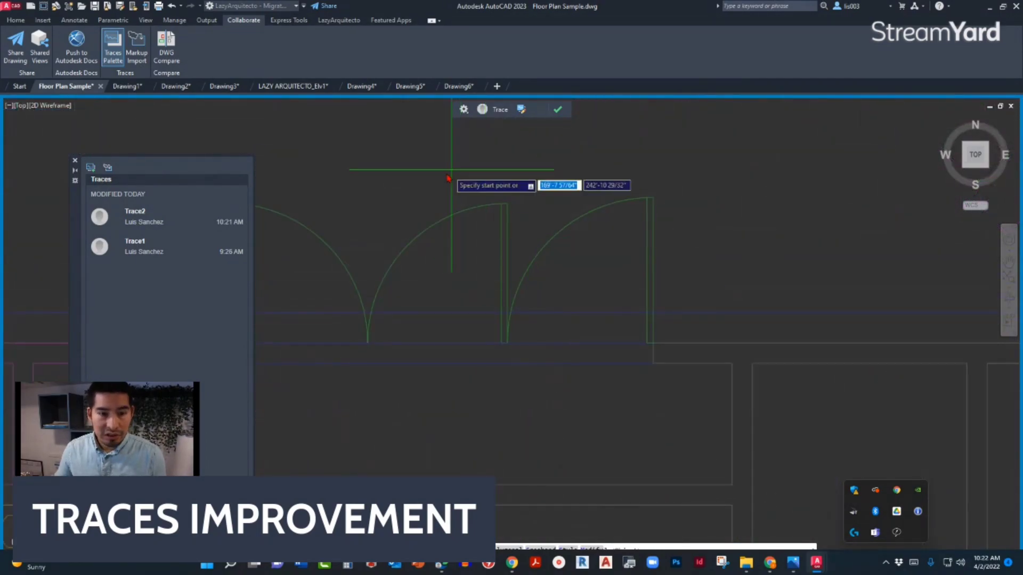
scroll(453, 216, down, 3)
scroll(412, 183, up, 3)
click(399, 160)
scroll(602, 358, down, 3)
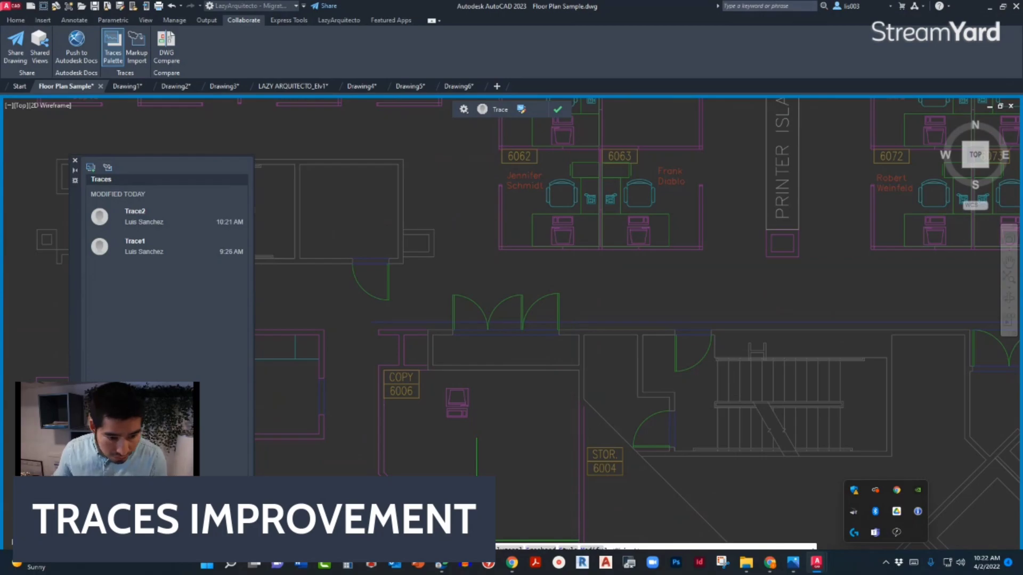
scroll(489, 427, down, 3)
middle_drag(489, 426, 515, 360)
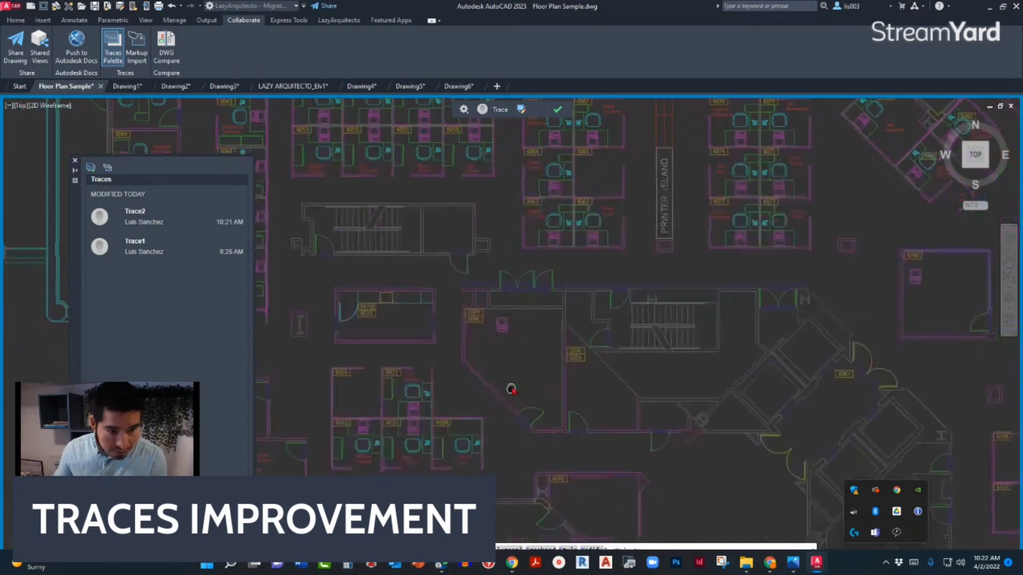
Draw a closed four-corner revision cloud around the double doors near COPY 6006.
click(439, 269)
click(576, 269)
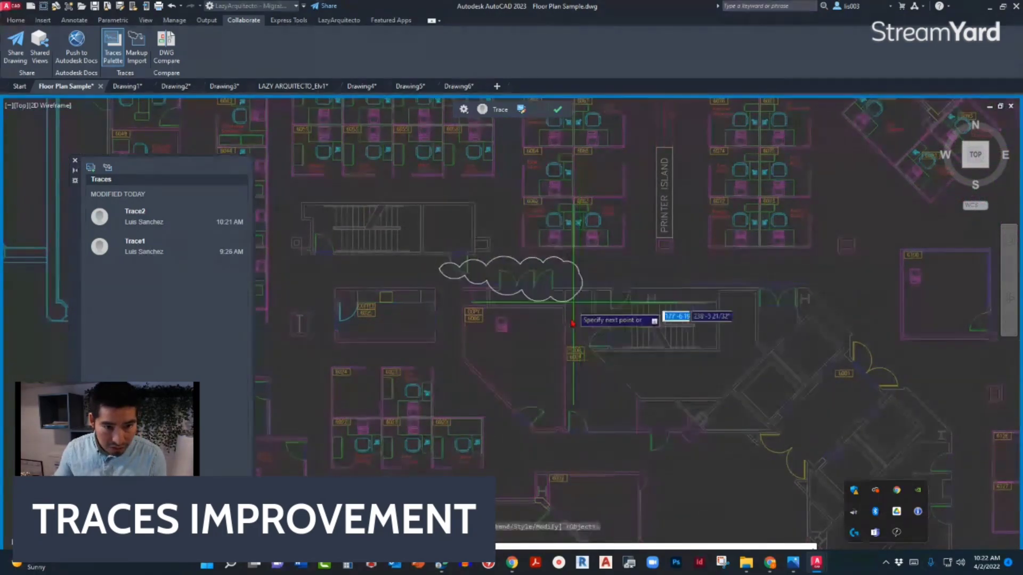
scroll(557, 337, up, 4)
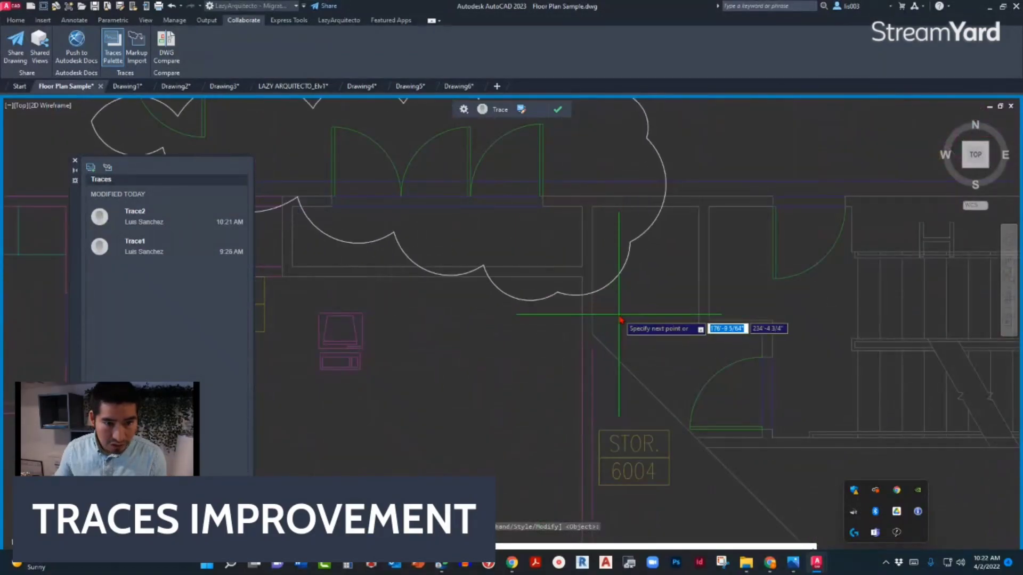
scroll(606, 333, down, 1)
click(606, 333)
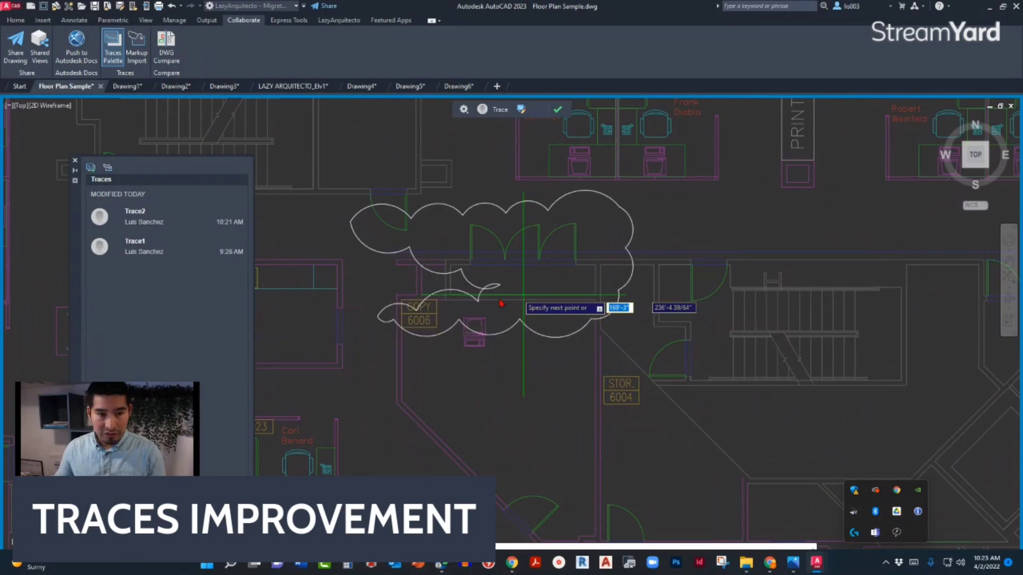
click(363, 325)
key(Return)
middle_drag(510, 297, 603, 359)
text(MT)
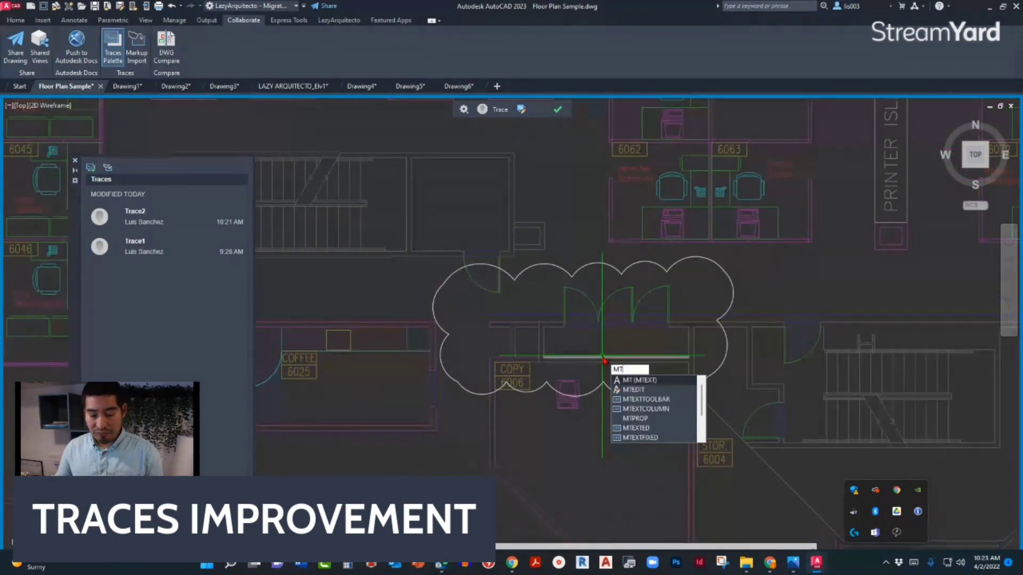
Place a multiline text note reading 'REMOVE ONE DOOR HERE' inside the revision cloud.
key(Return)
scroll(673, 337, up, 2)
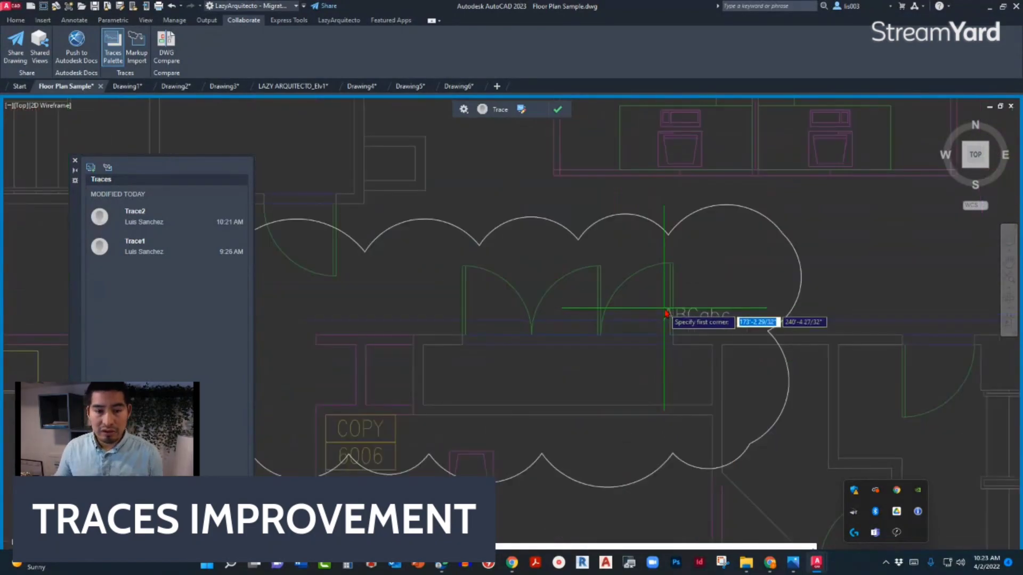
click(679, 250)
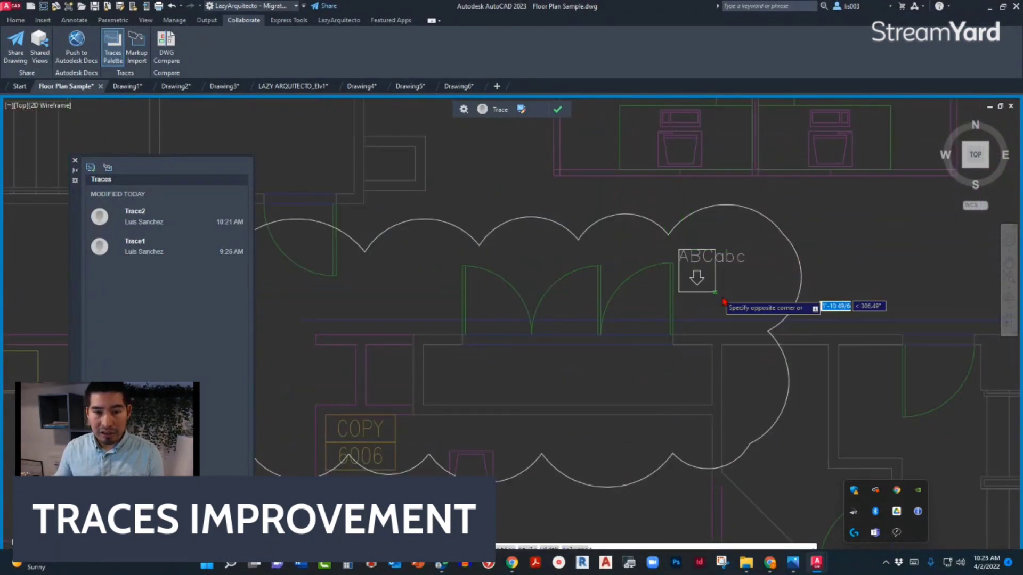
click(781, 316)
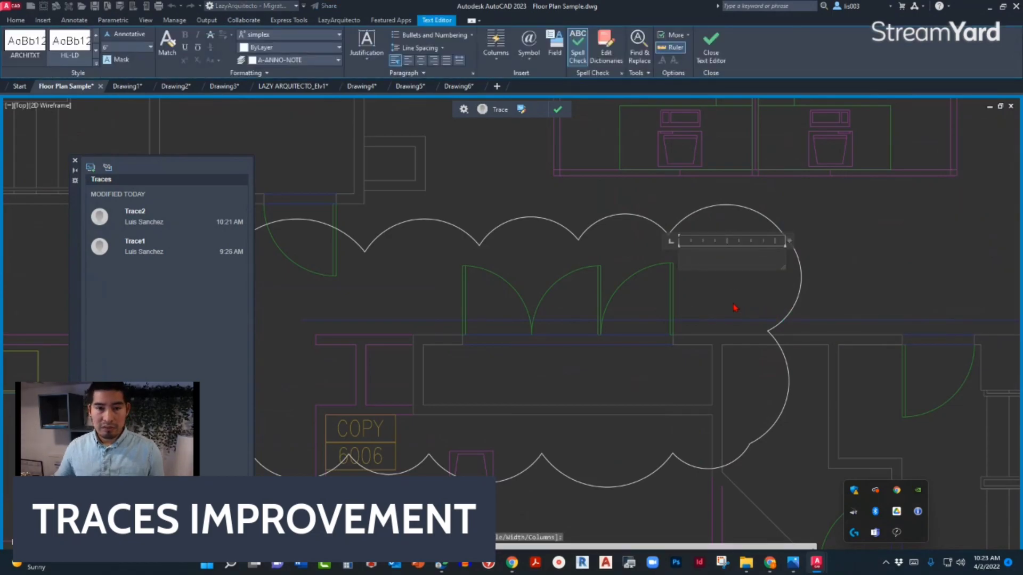
text(R)
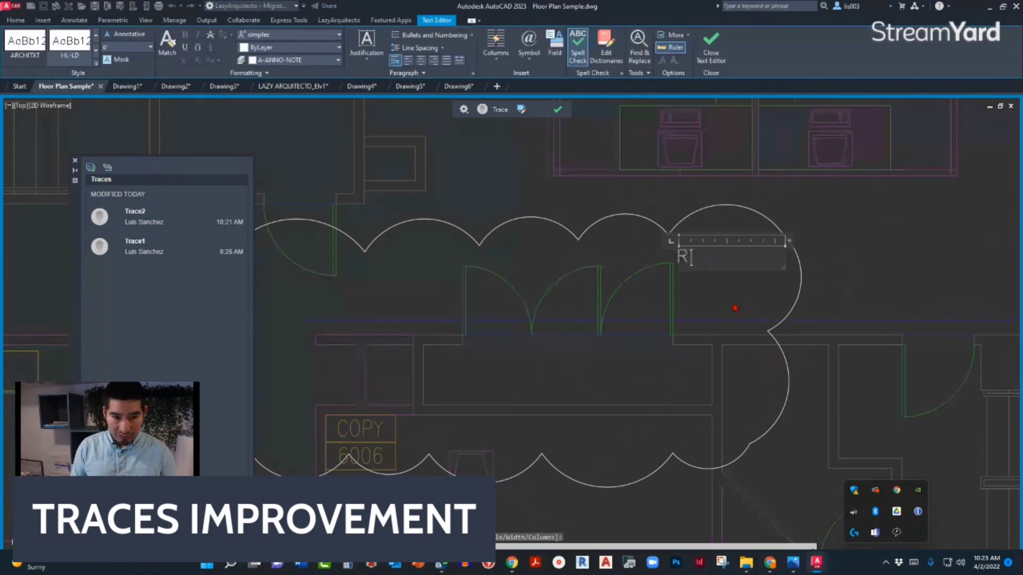
text(EMOVE ONE DOOR HERE)
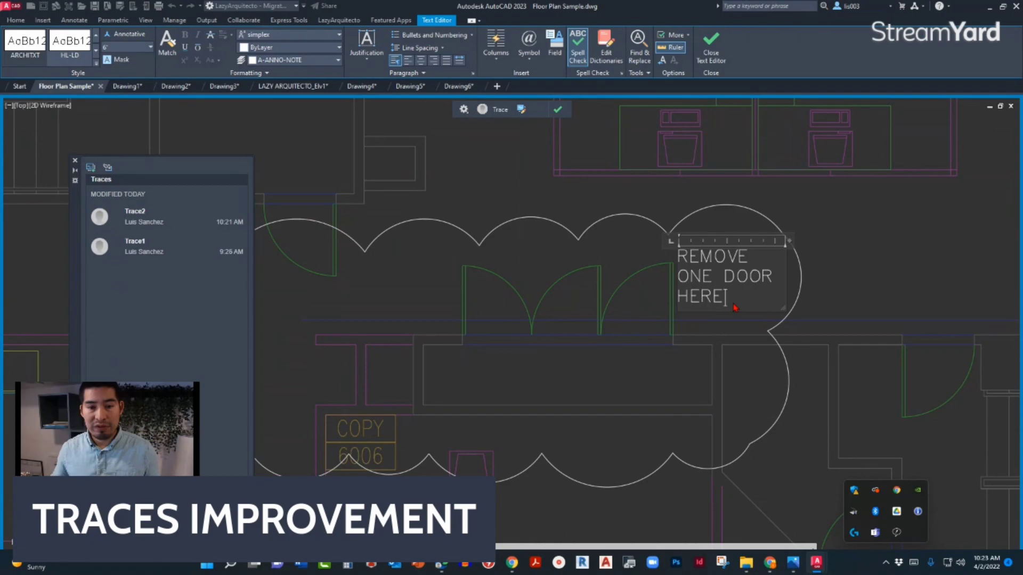
click(823, 345)
scroll(690, 329, down, 3)
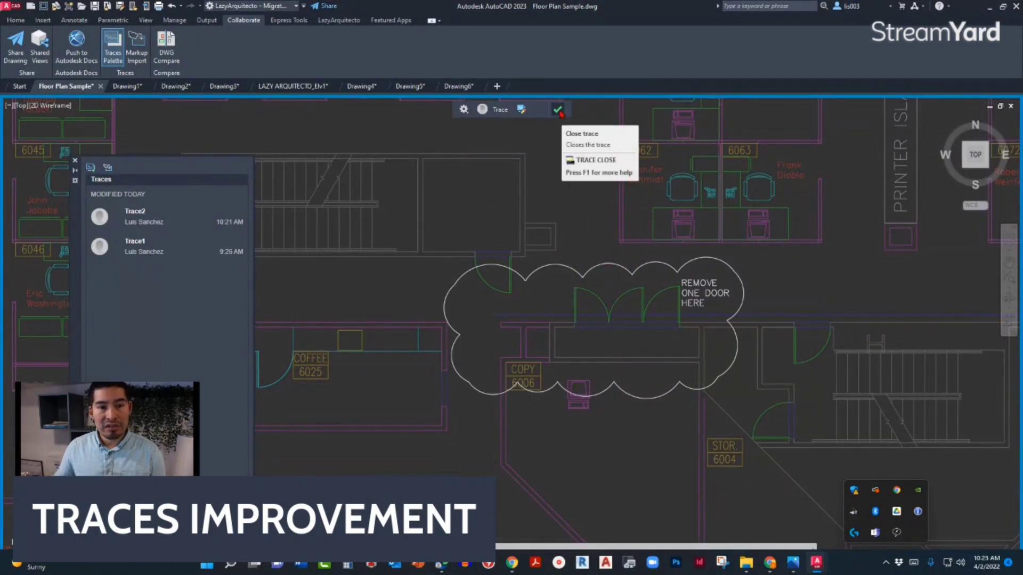
Close Trace2 to restore the full-brightness floor plan and check the Traces palette list.
click(558, 111)
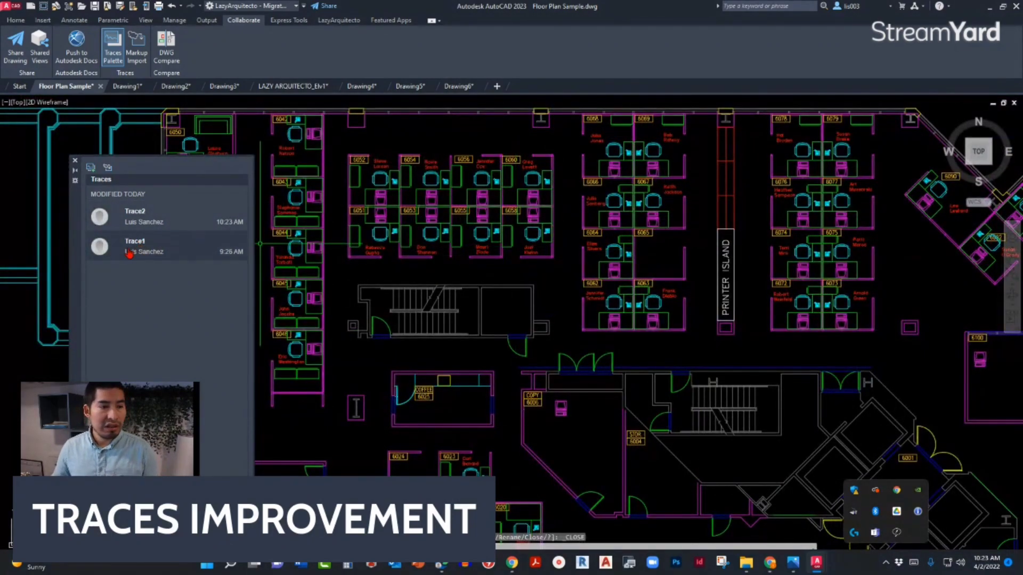
mouse_move(139, 251)
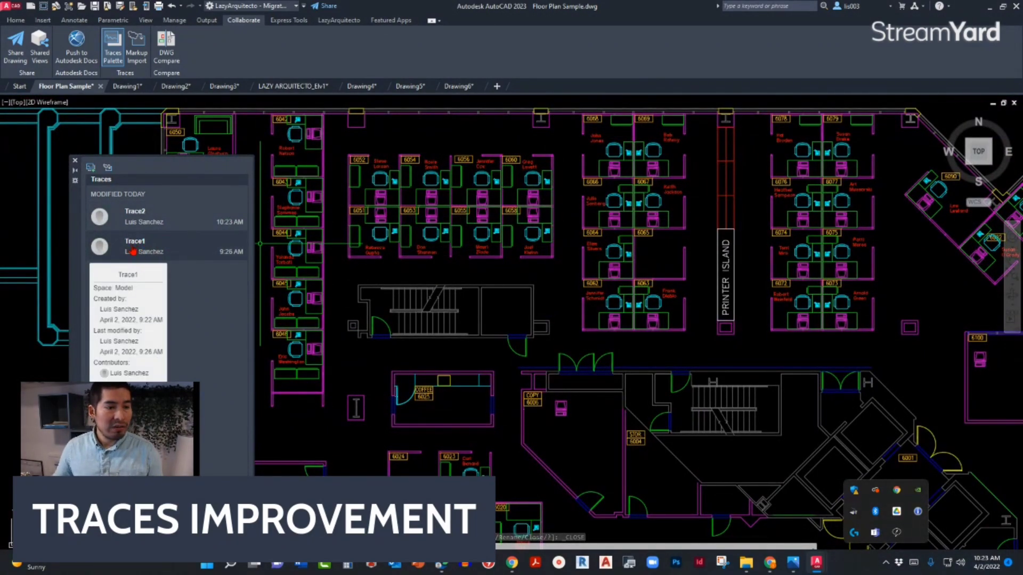